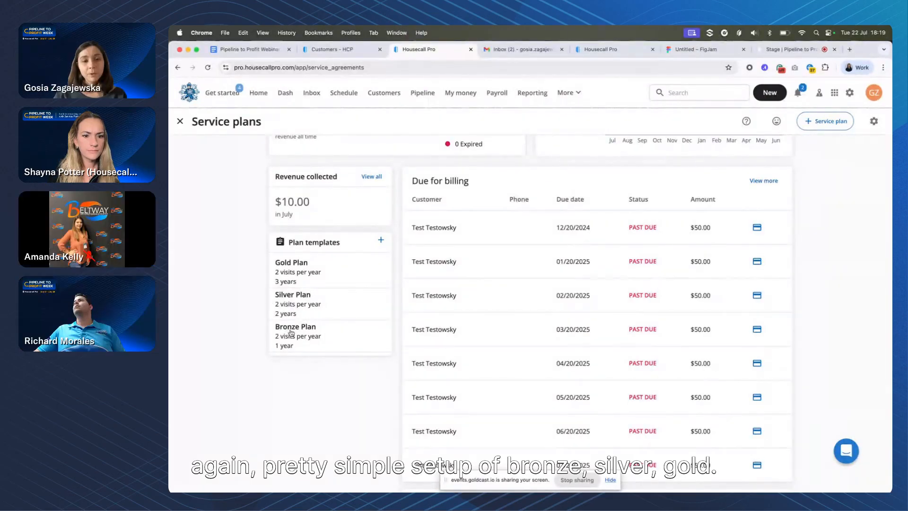
Look through the details of the Silver, Gold and Bronze plan templates, returning to the service plans overview
left_click(310, 306)
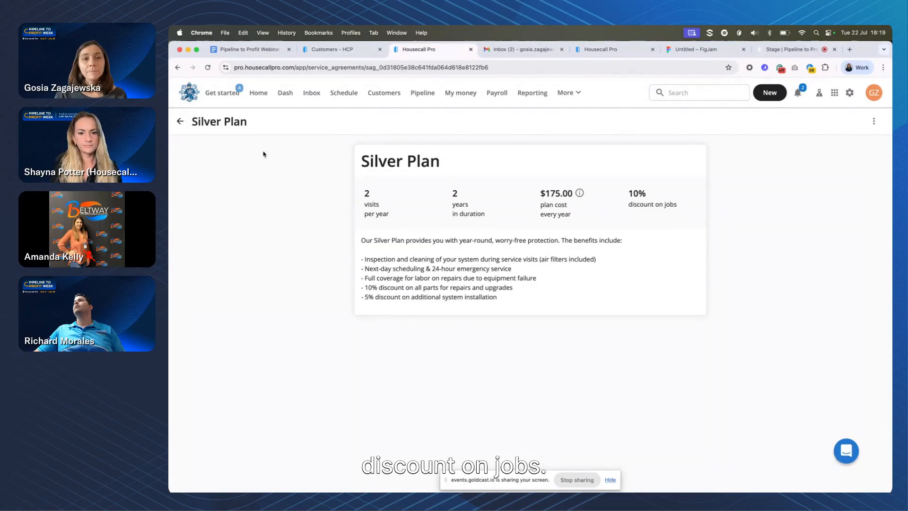
left_click(180, 122)
left_click(299, 390)
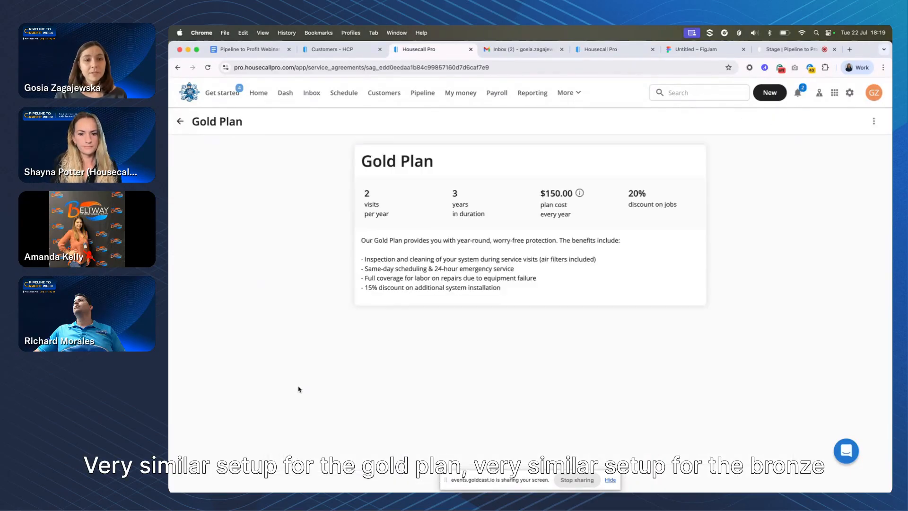
scroll(299, 390, "left", 5)
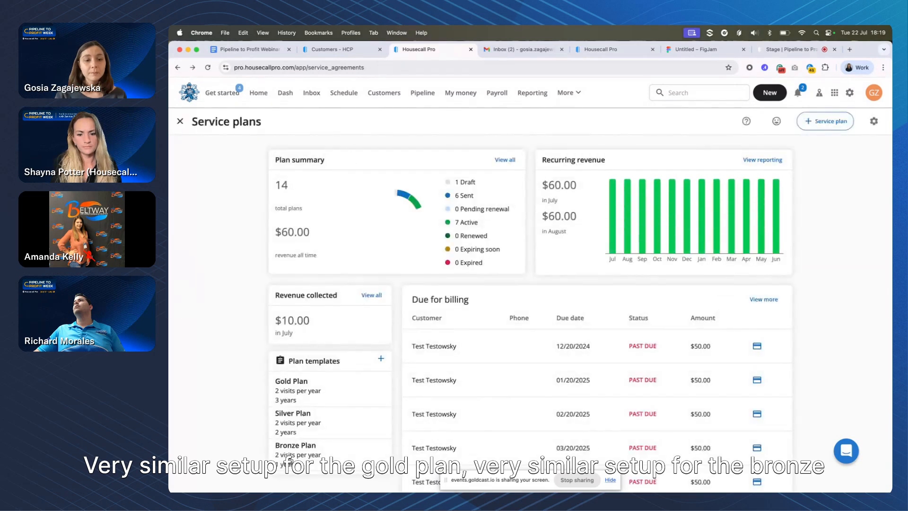
left_click(291, 458)
scroll(290, 464, "left", 5)
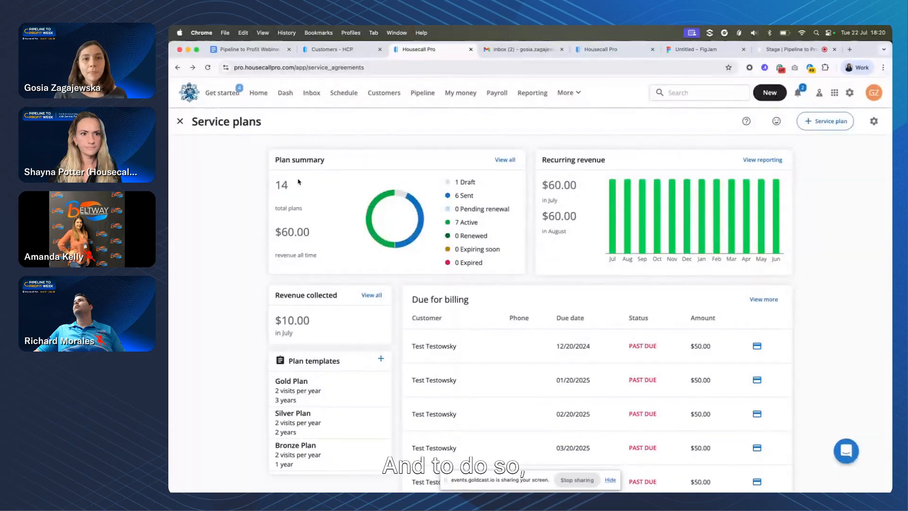
Start adding a service plan from the customer's profile, choose the Gold Plan template and continue to its customization
left_click(333, 50)
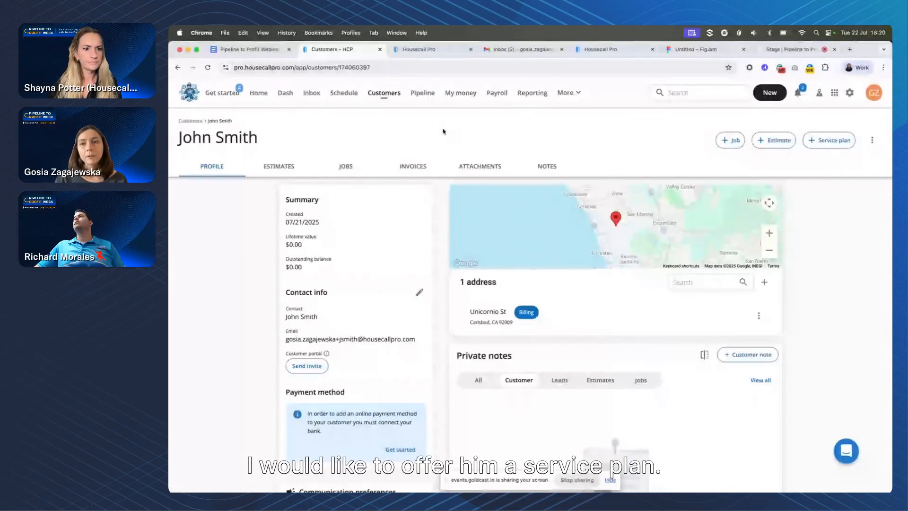
left_click(832, 142)
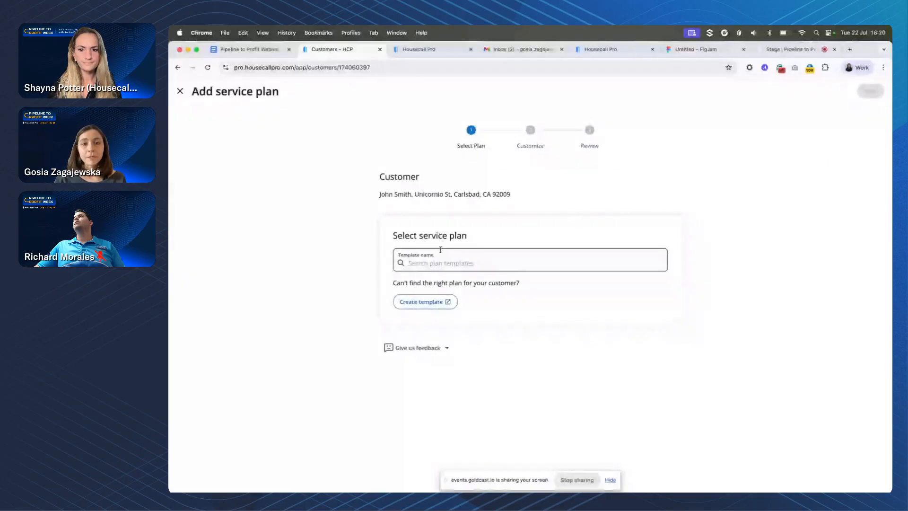
left_click(427, 263)
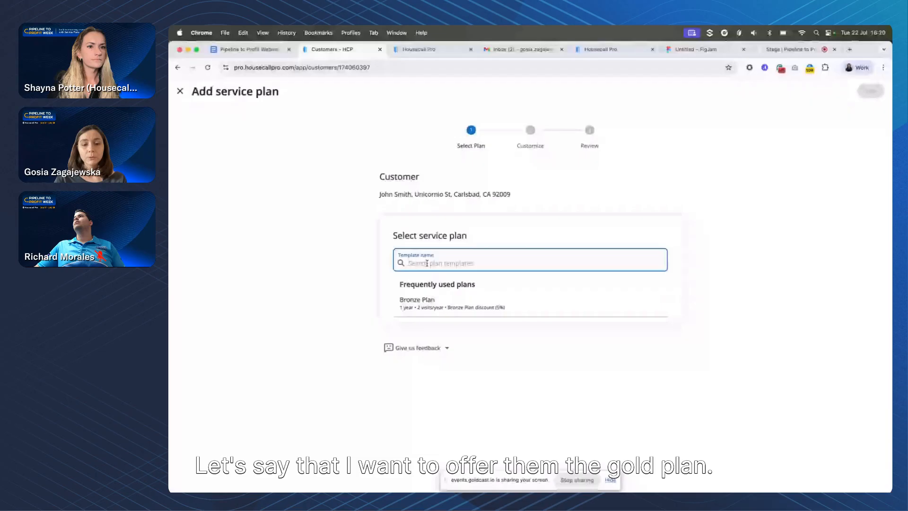
type("gol")
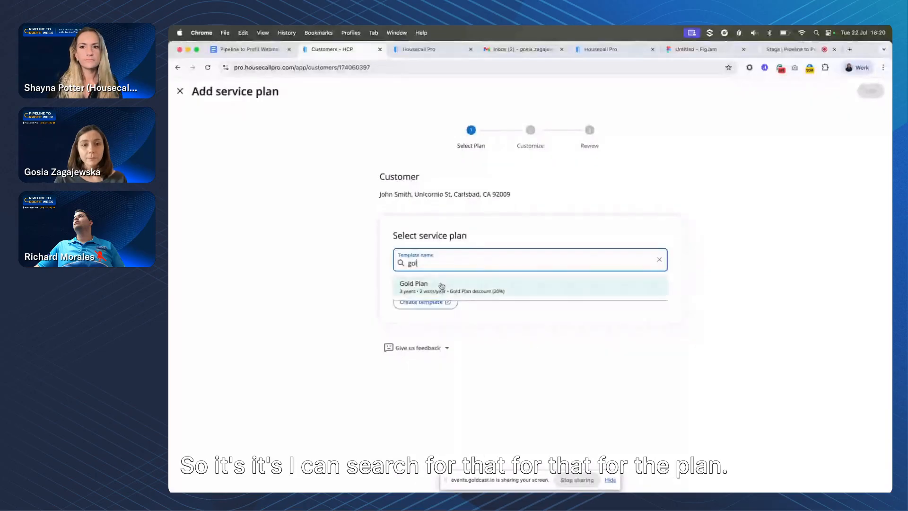
left_click(442, 285)
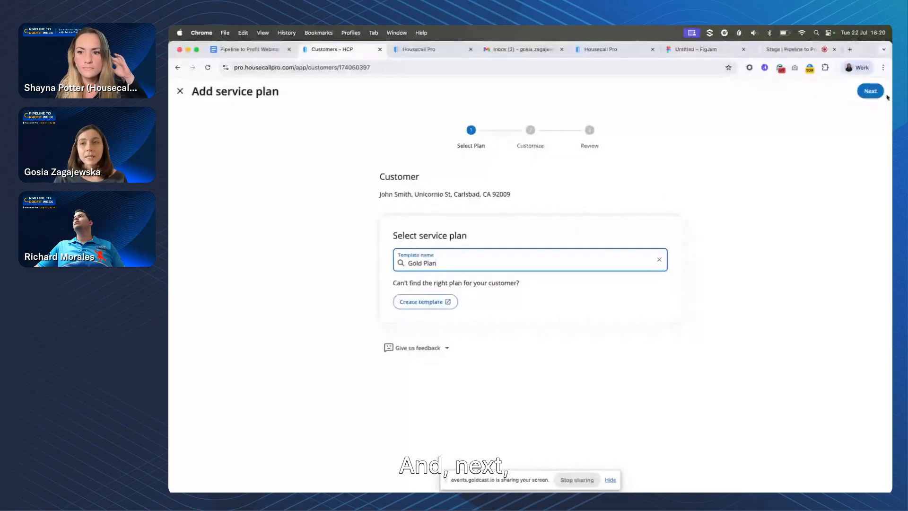
left_click(872, 90)
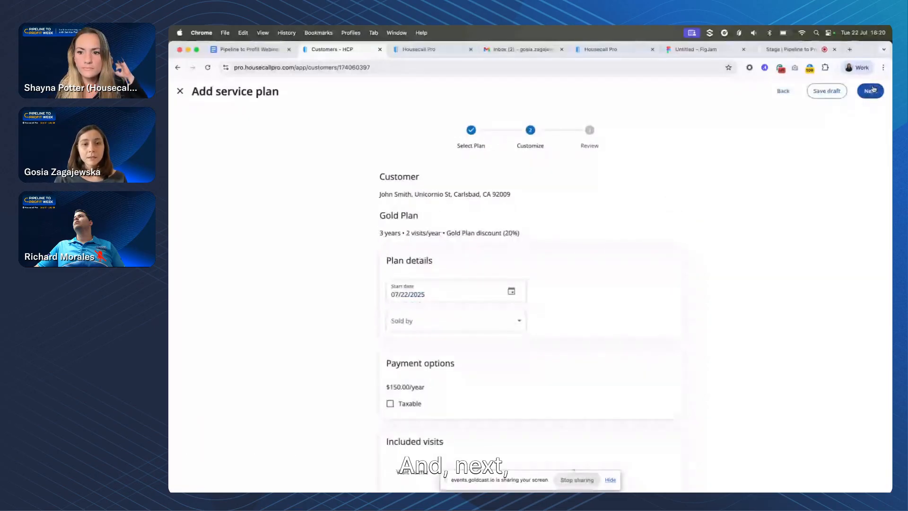
Examine the start date calendar and the Sold by choices in the plan details
scroll(710, 203, "down", 1)
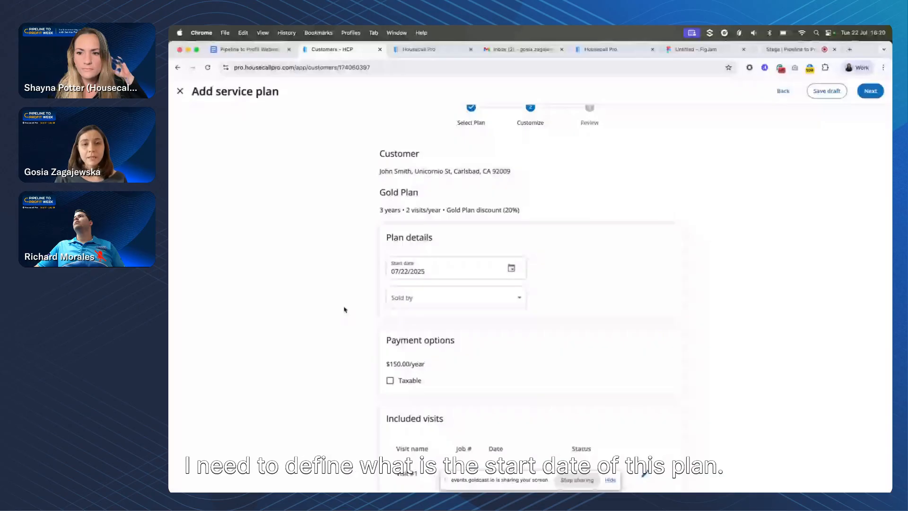
left_click(393, 271)
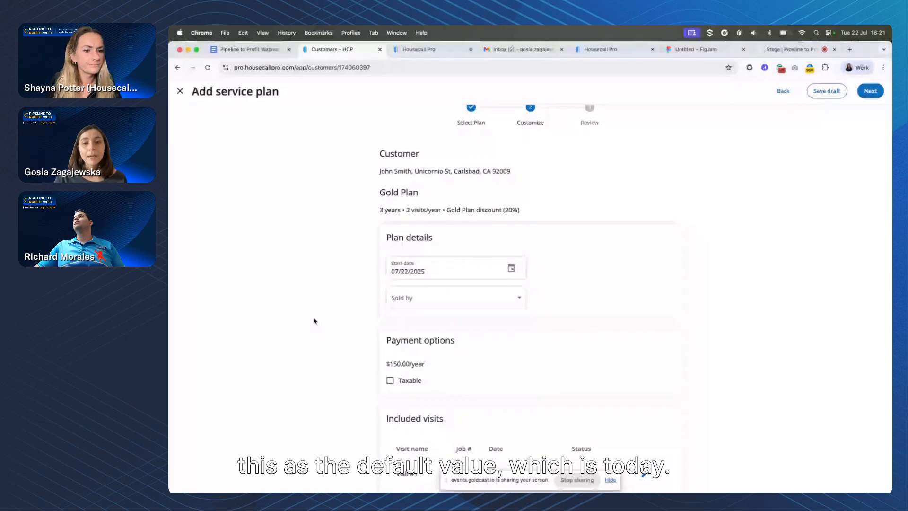
scroll(314, 321, "down", 3)
left_click(513, 200)
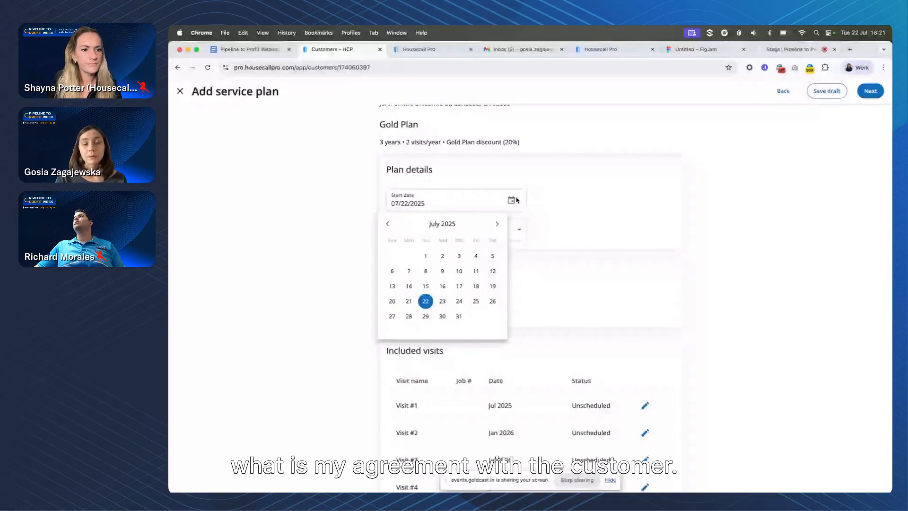
left_click(337, 208)
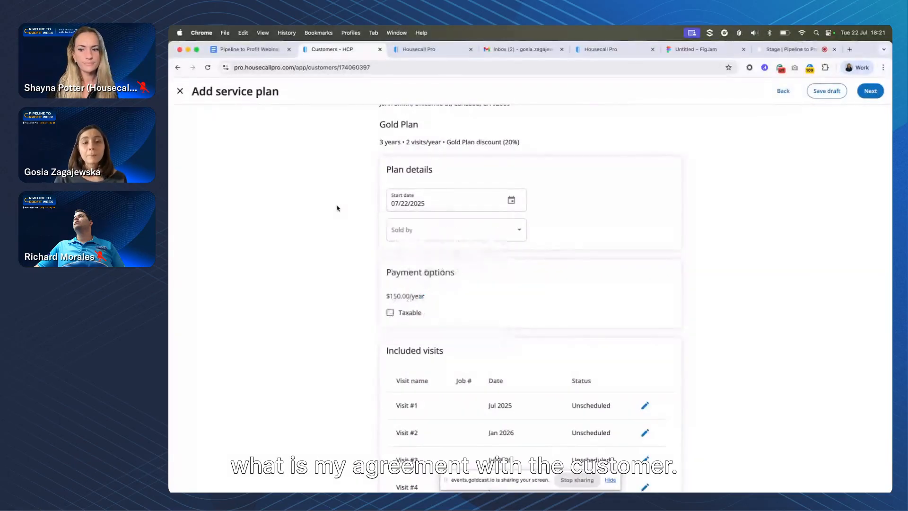
left_click(463, 234)
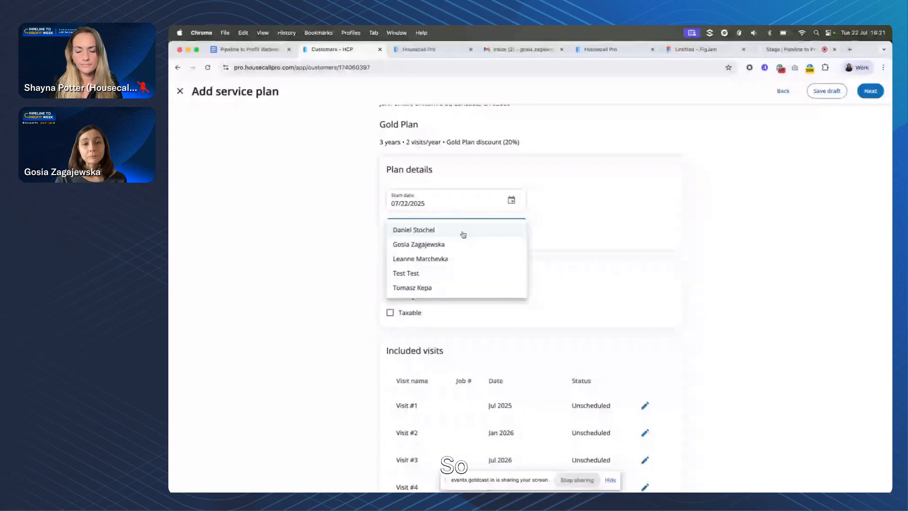
left_click(603, 227)
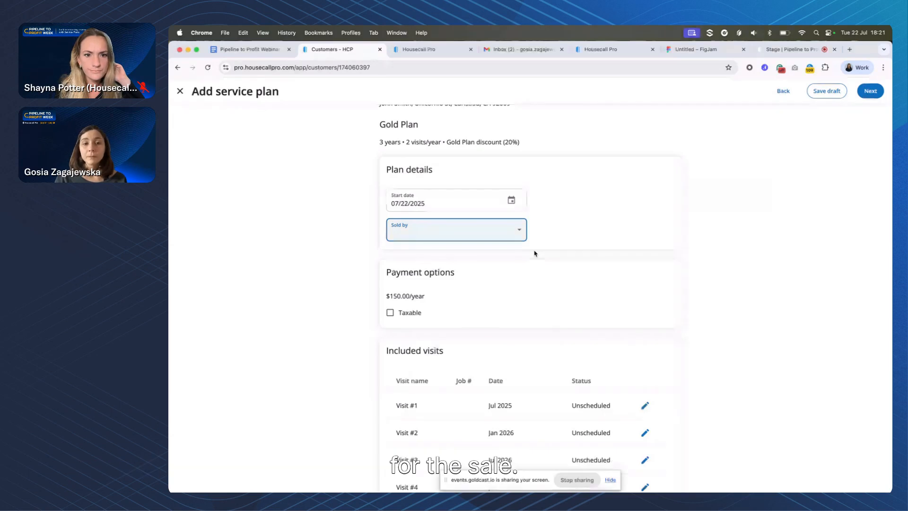
Examine the included visits and the edit form of Visit #1, comparing the schedule with the plan's duration and visits per year
scroll(534, 253, "down", 2)
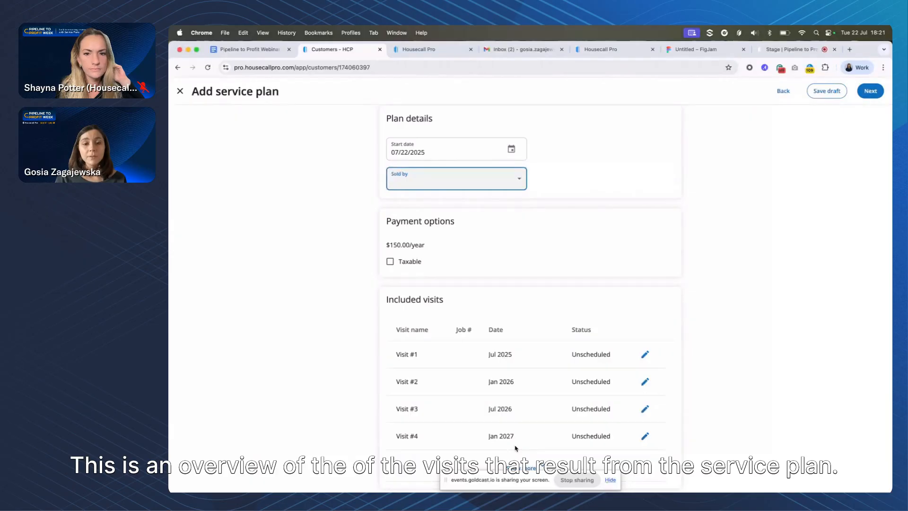
scroll(519, 331, "up", 3)
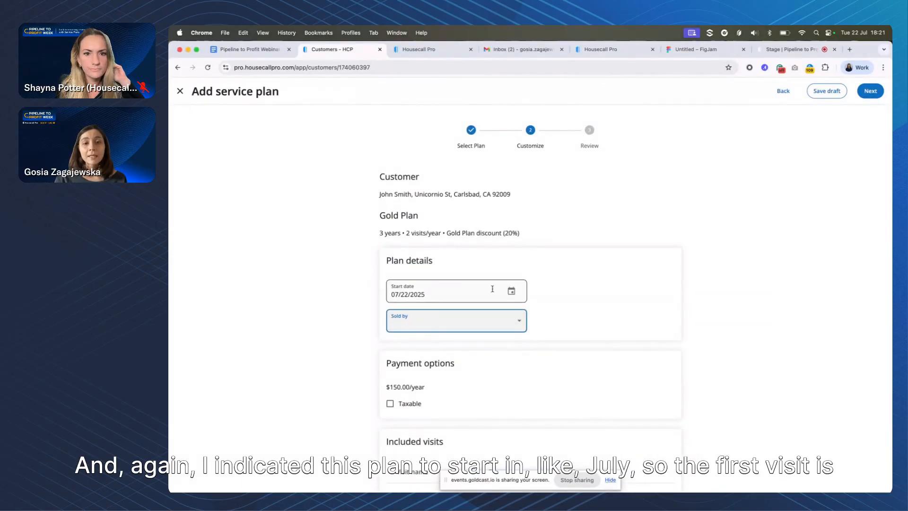
scroll(346, 304, "down", 3)
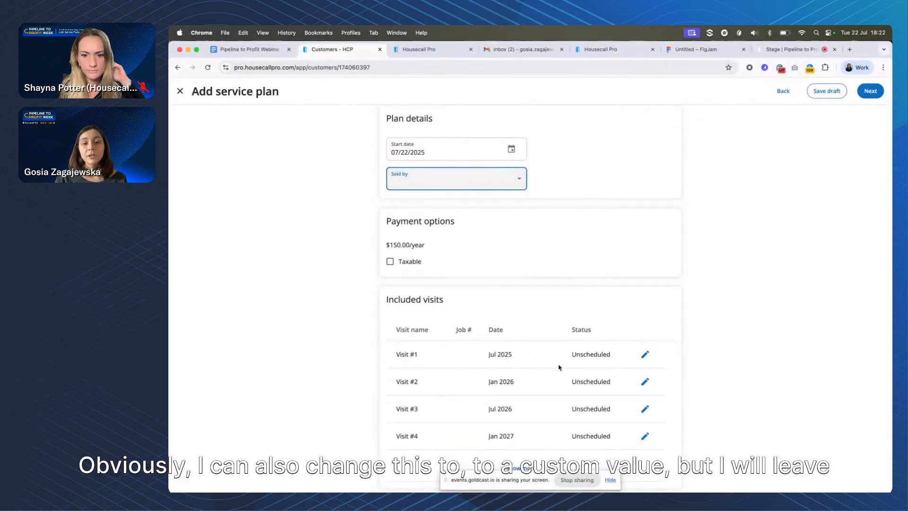
left_click(645, 354)
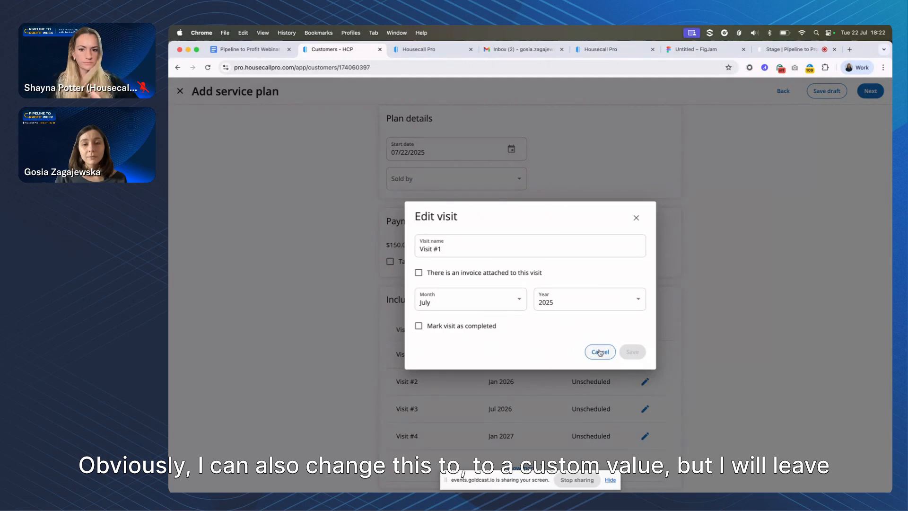
left_click(600, 351)
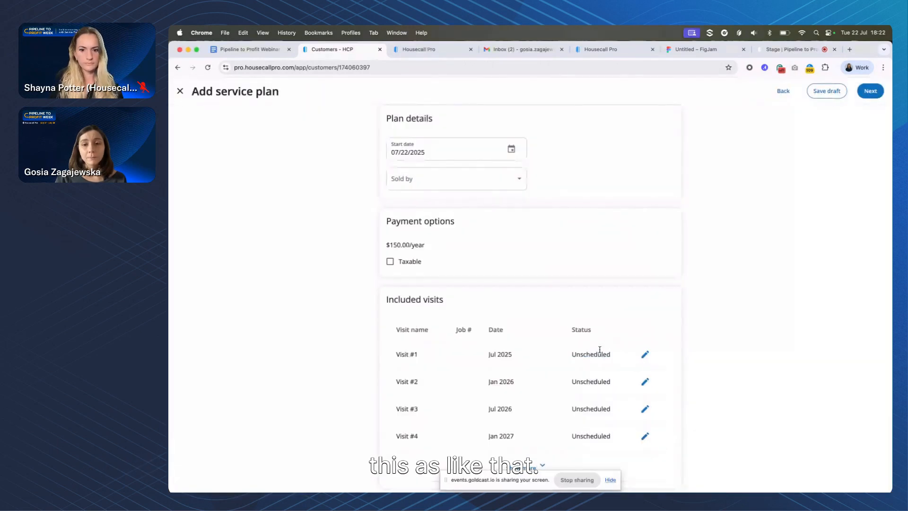
scroll(391, 375, "down", 2)
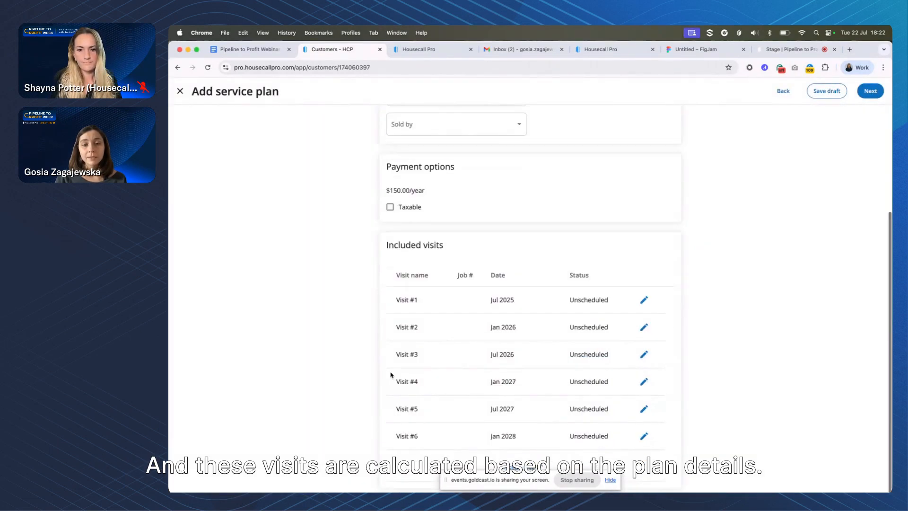
scroll(388, 308, "up", 6)
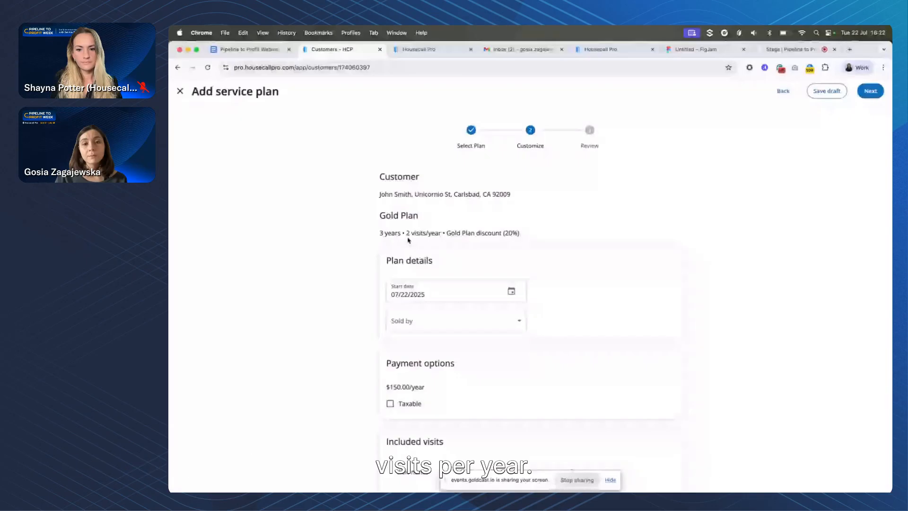
scroll(467, 240, "down", 4)
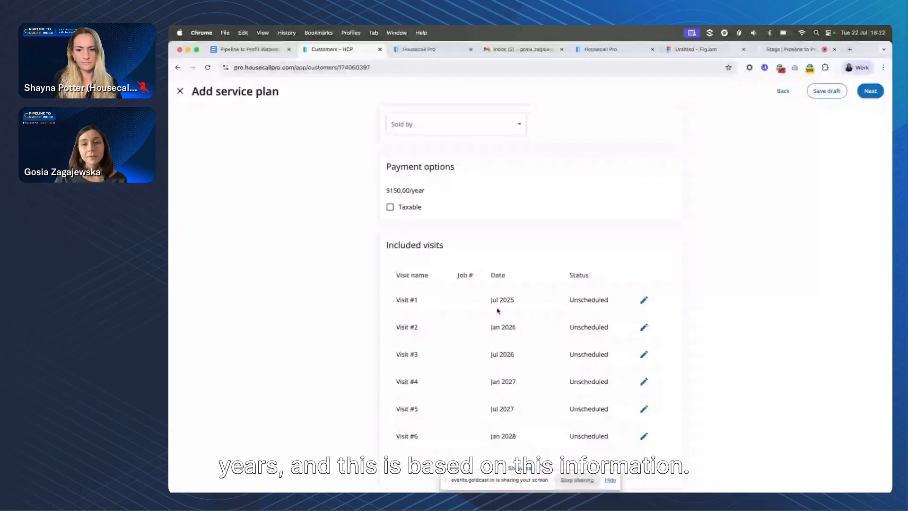
scroll(498, 311, "up", 5)
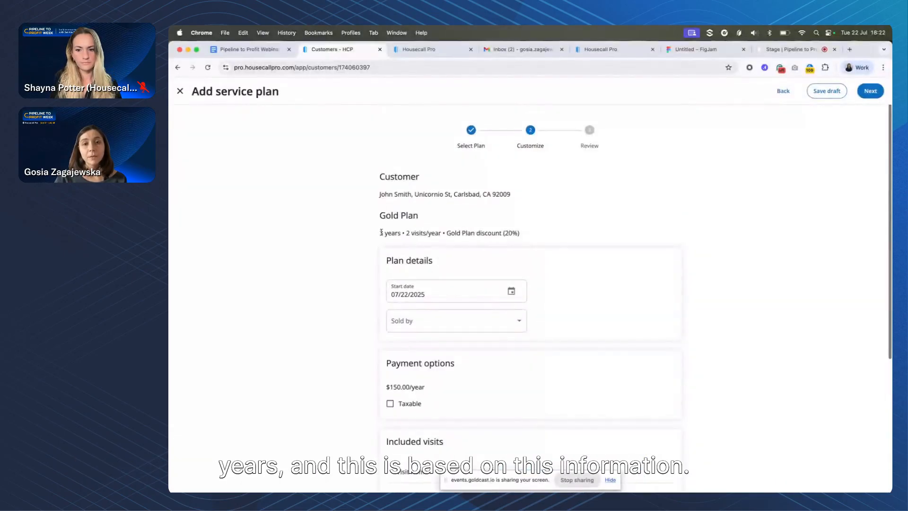
left_click_drag(370, 234, 535, 235)
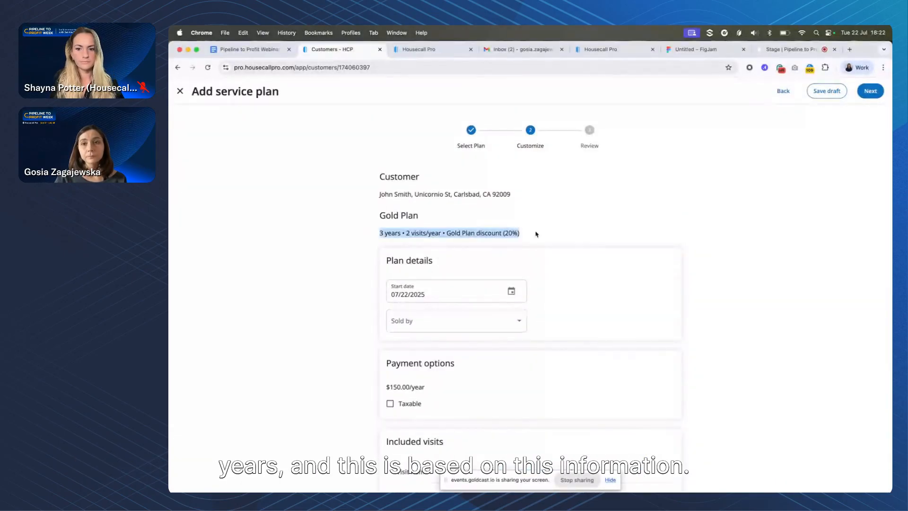
Continue to the plan review, keep Send plan to customer to accept selected, and e-mail the Gold Plan with the default message
left_click(871, 91)
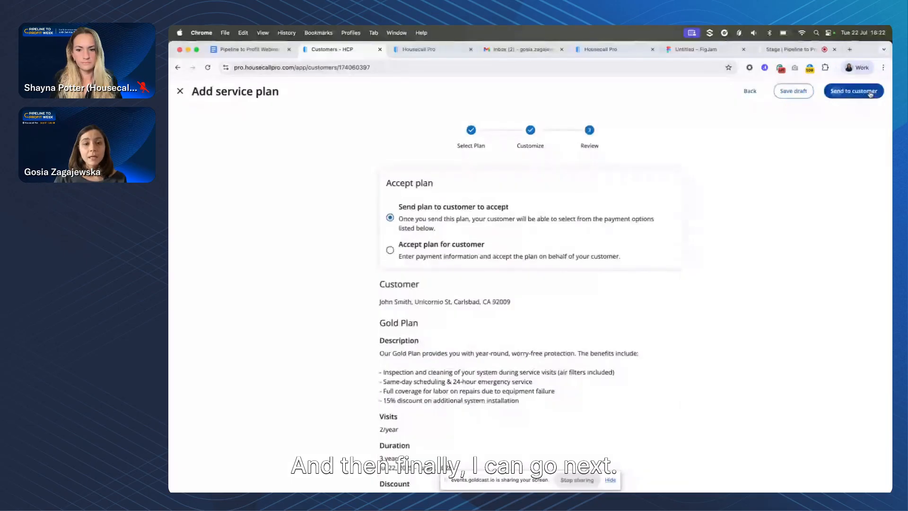
scroll(791, 229, "down", 4)
scroll(792, 230, "up", 3)
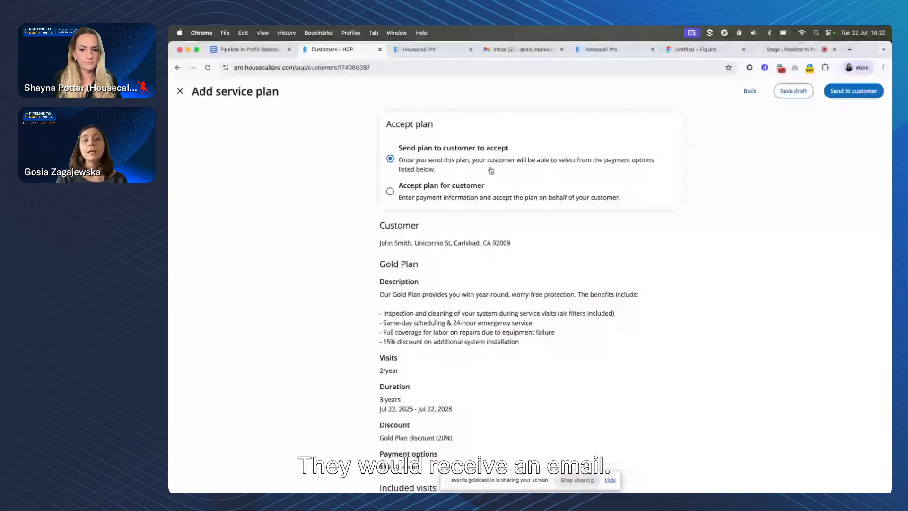
left_click(433, 193)
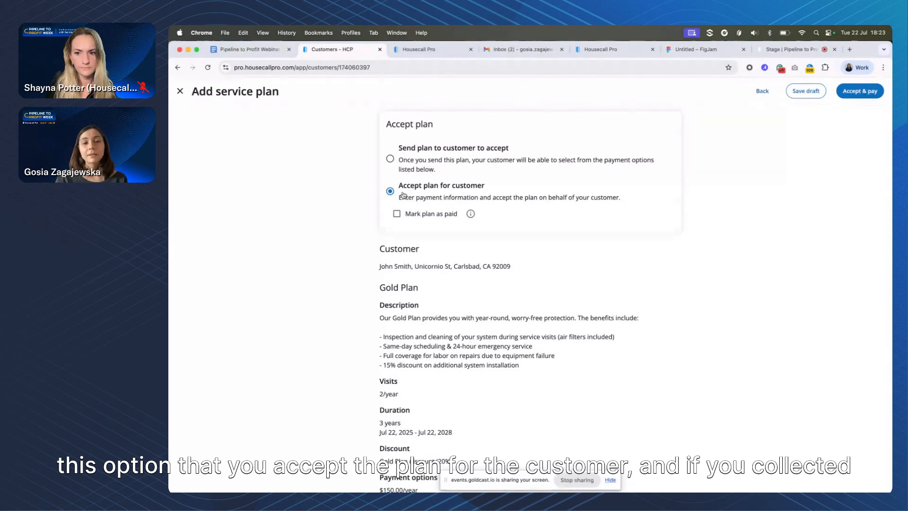
left_click(410, 164)
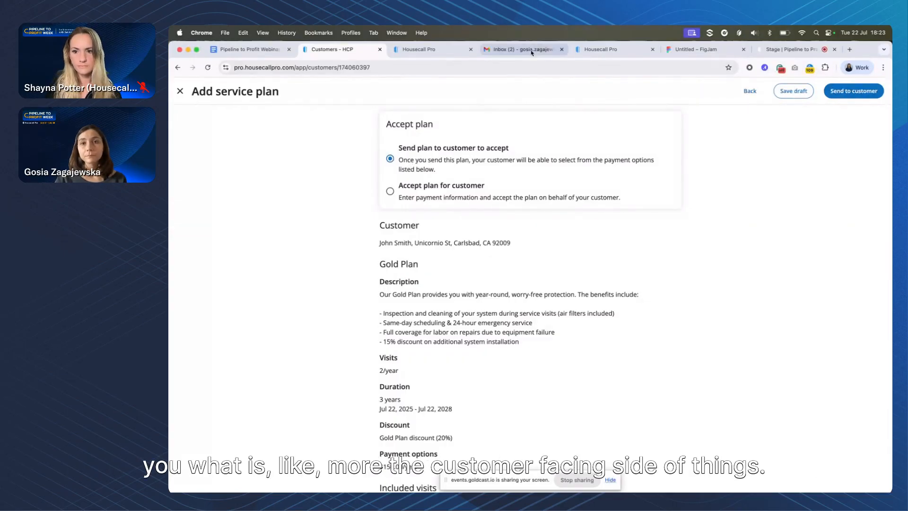
left_click(845, 94)
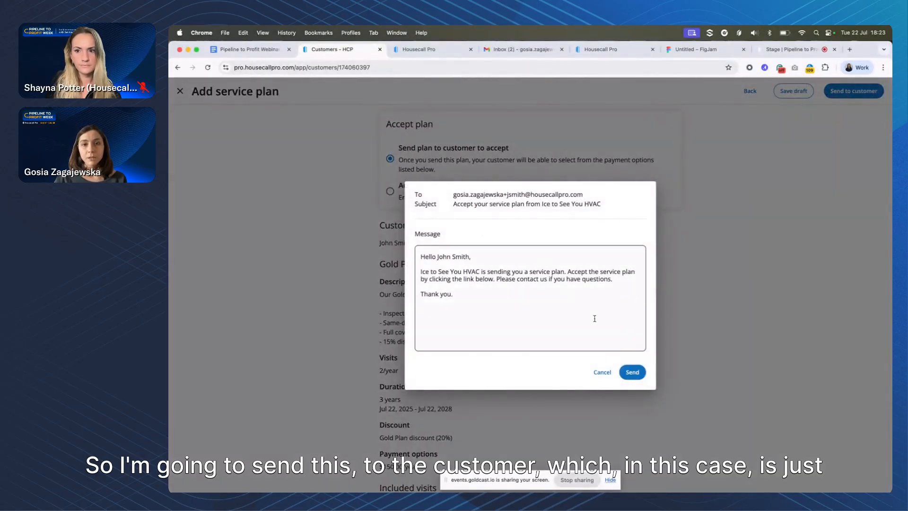
left_click(632, 372)
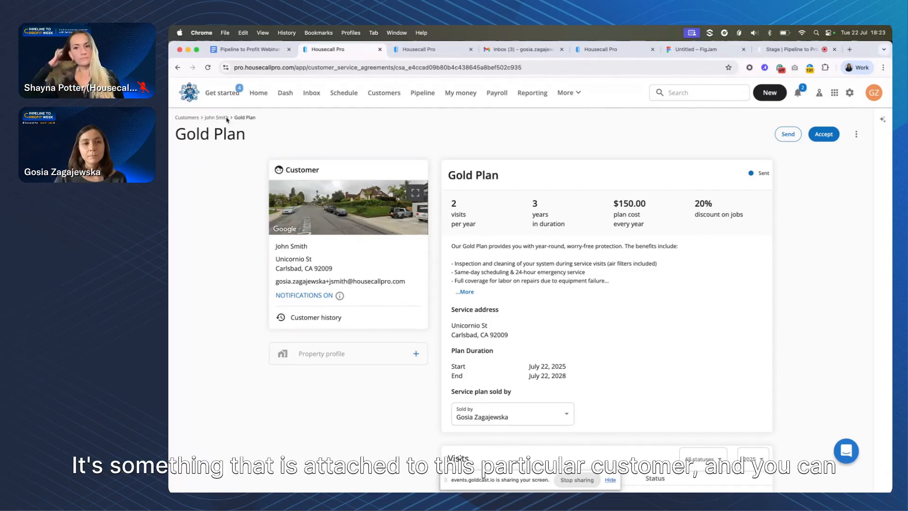
Review the sent Gold Plan's page, including its benefits, plan duration, seller, visits and payments
scroll(579, 203, "down", 2)
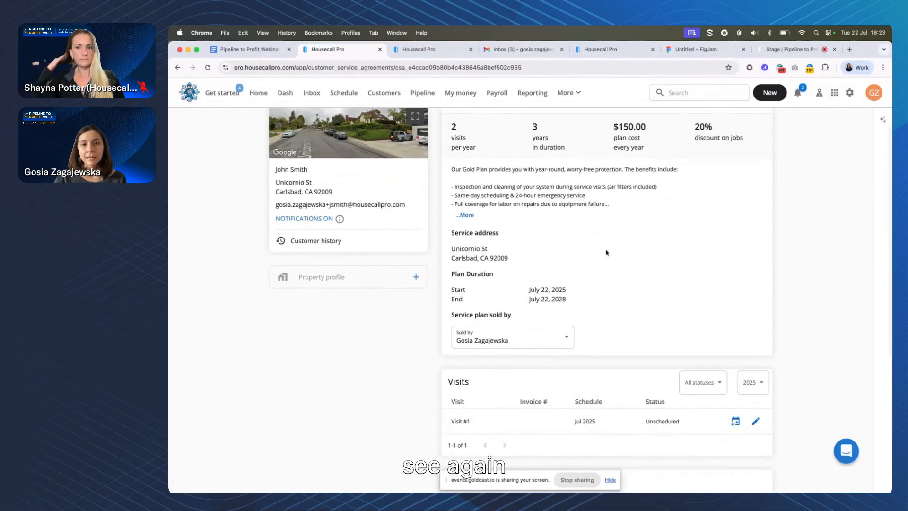
scroll(558, 243, "down", 1)
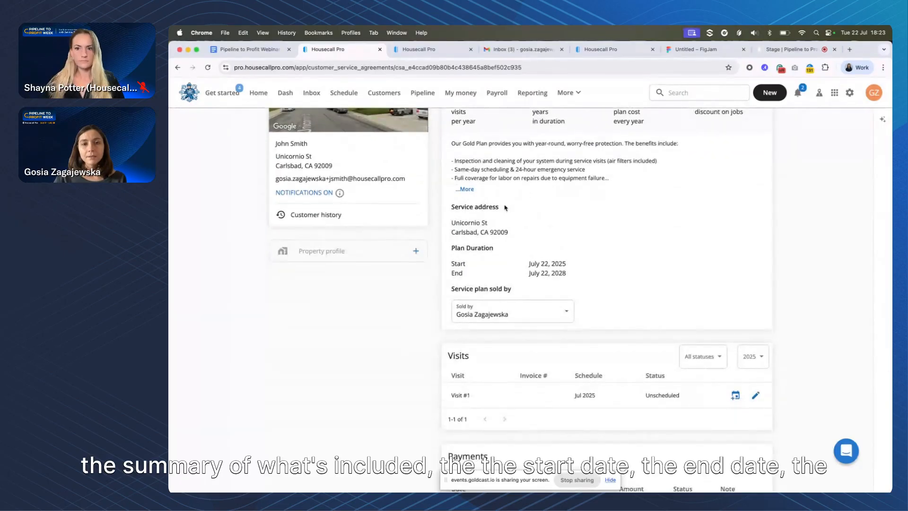
scroll(520, 199, "down", 2)
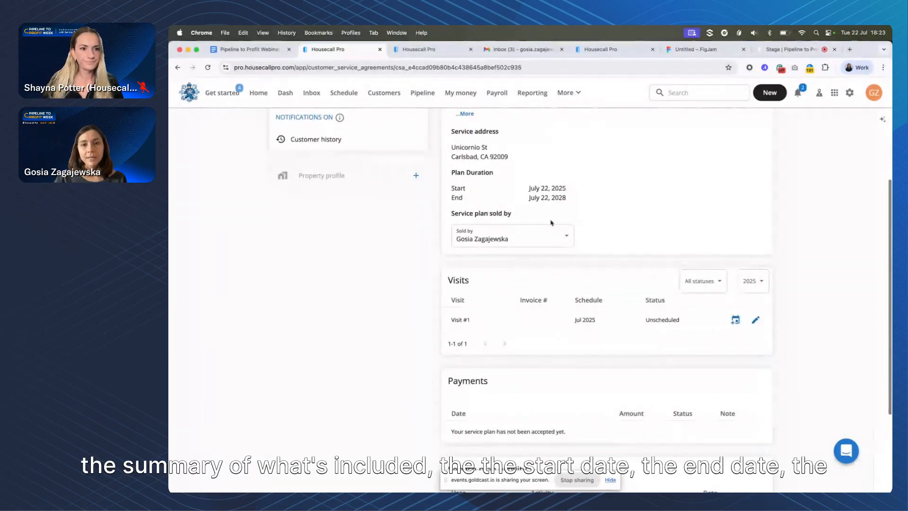
Examine the sent Gold Plan's visits, payments and service plan activity log, and return to the plan summary
scroll(575, 213, "down", 1)
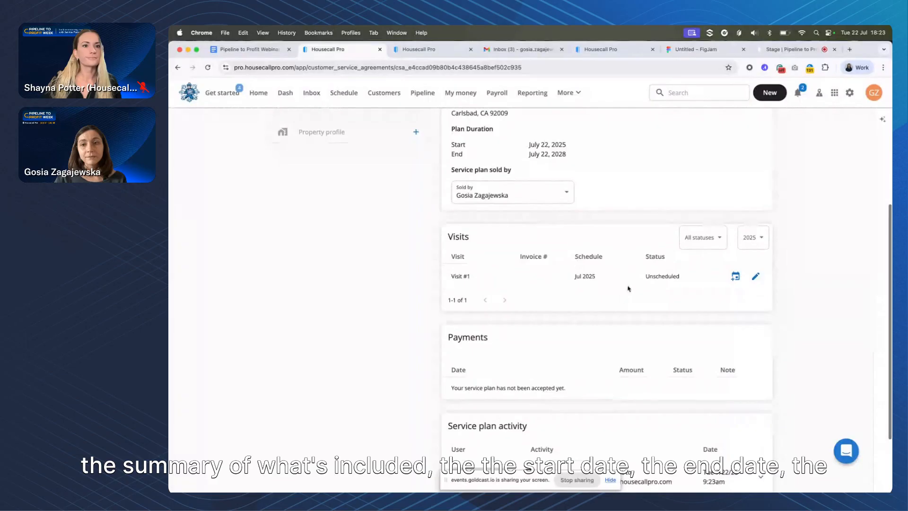
scroll(596, 281, "down", 2)
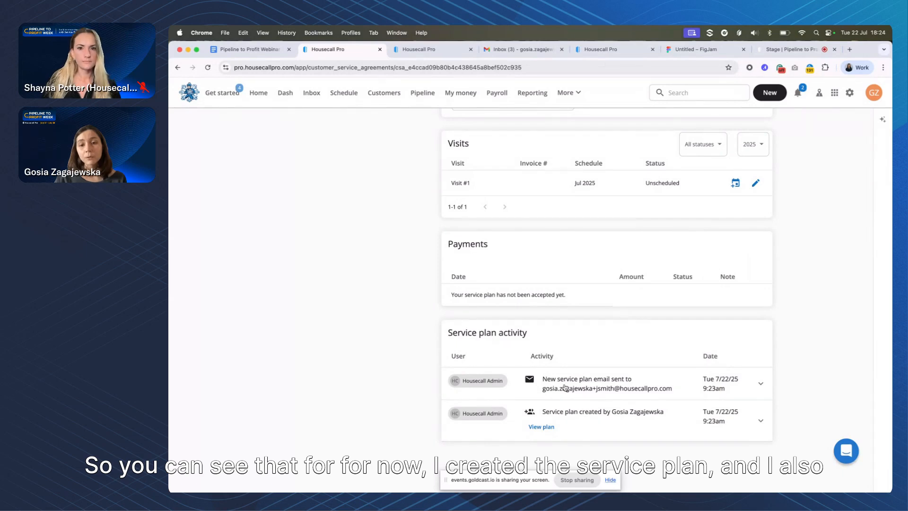
scroll(565, 387, "up", 6)
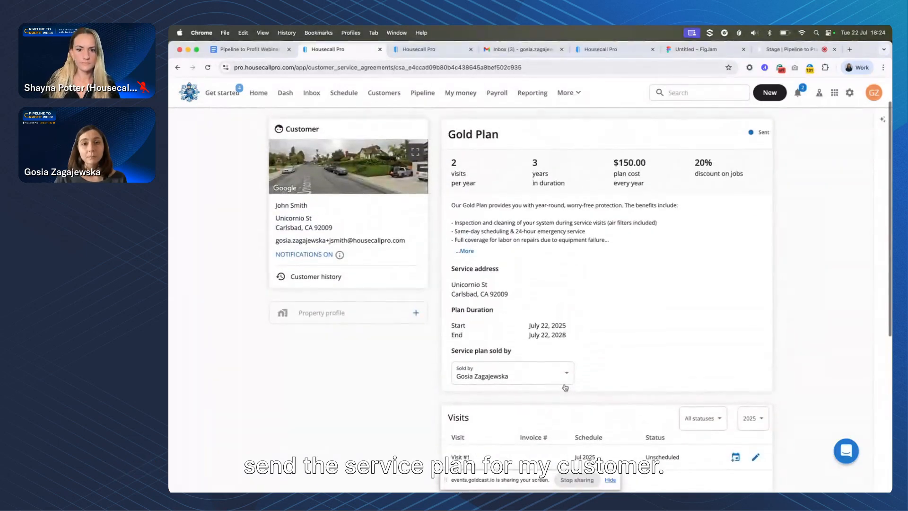
scroll(565, 387, "up", 1)
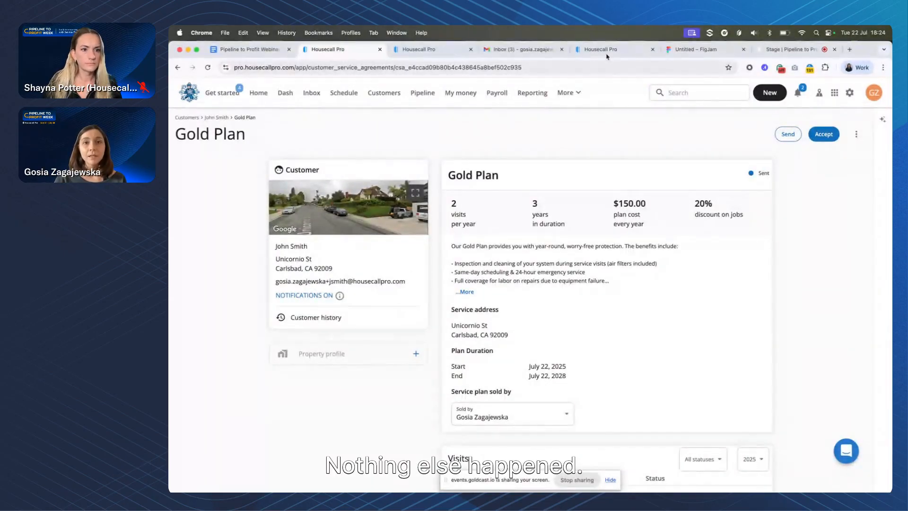
Switch to the Gmail inbox, open the service plan acceptance e-mail from Ice to See You HVAC, and review its message and Gold Plan summary
left_click(526, 54)
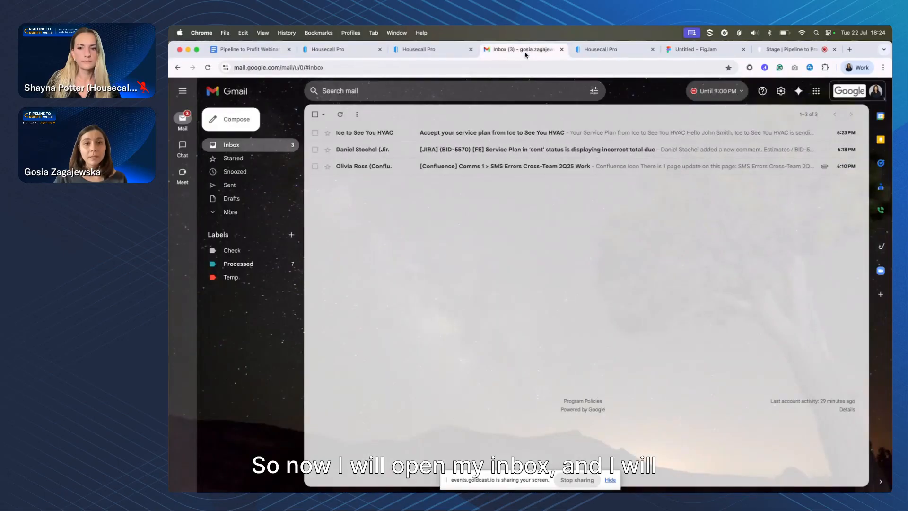
left_click(374, 139)
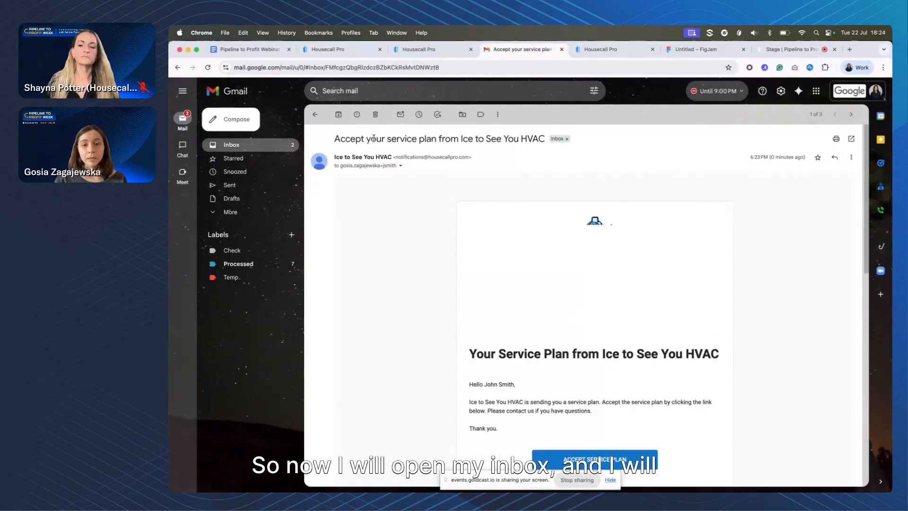
scroll(521, 336, "down", 3)
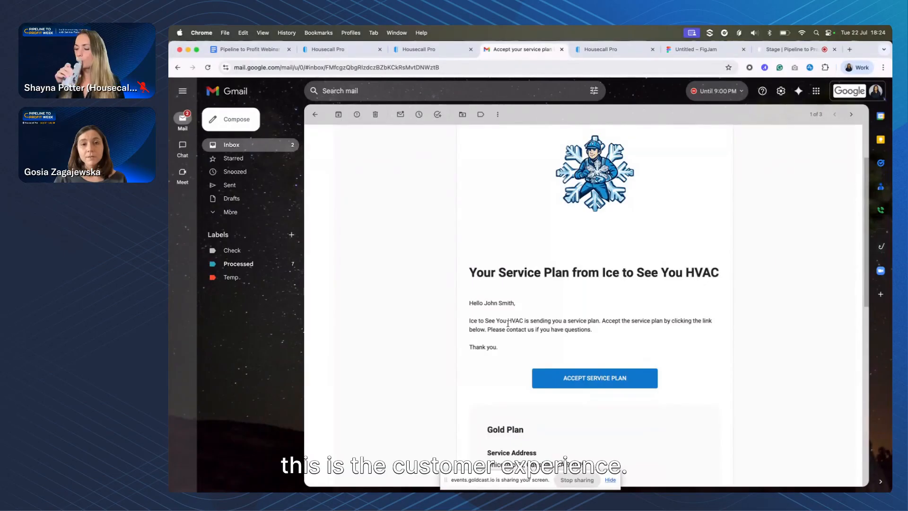
scroll(521, 340, "up", 2)
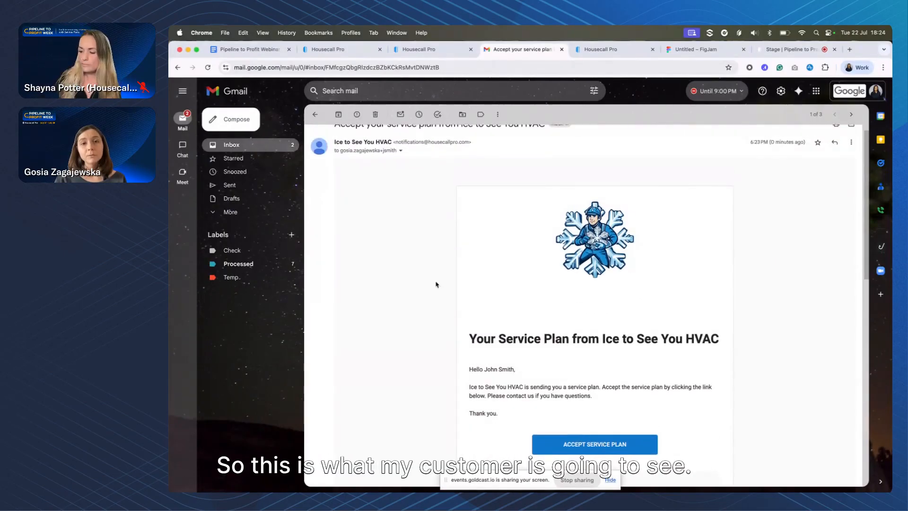
scroll(436, 284, "down", 3)
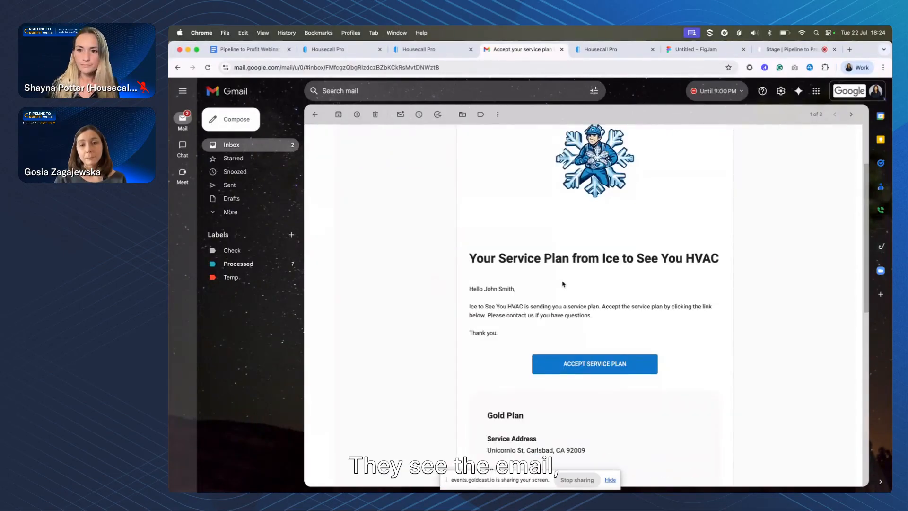
scroll(488, 284, "down", 1)
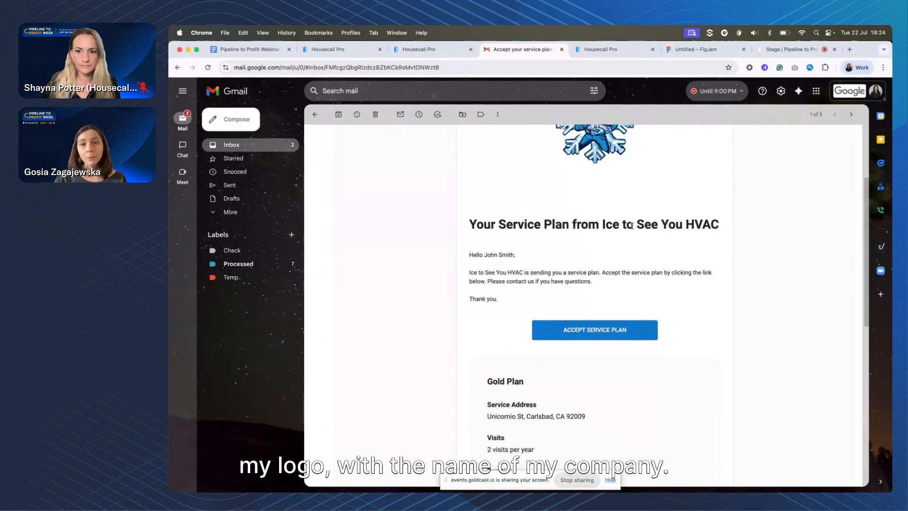
scroll(613, 233, "down", 6)
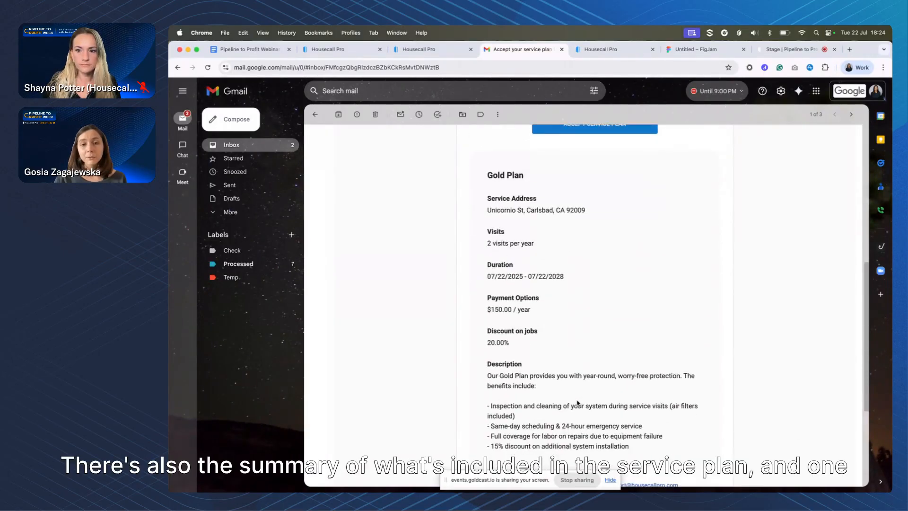
scroll(570, 319, "down", 1)
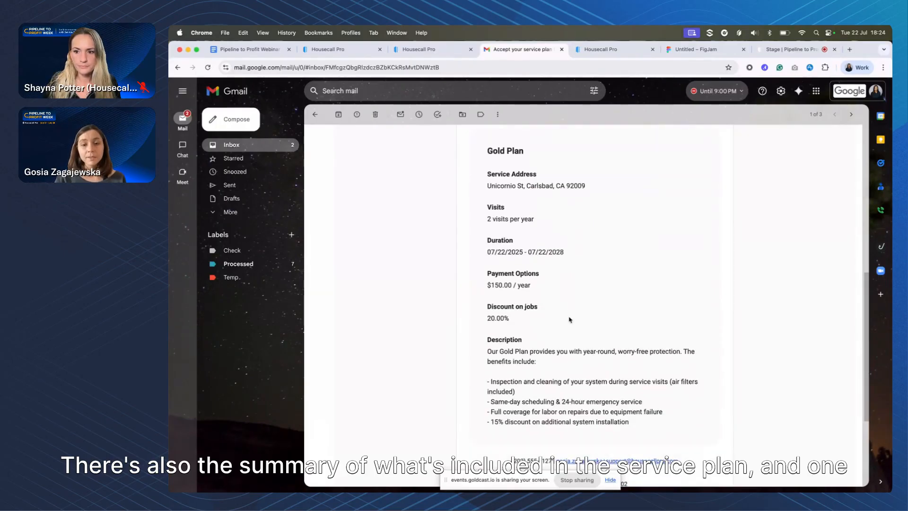